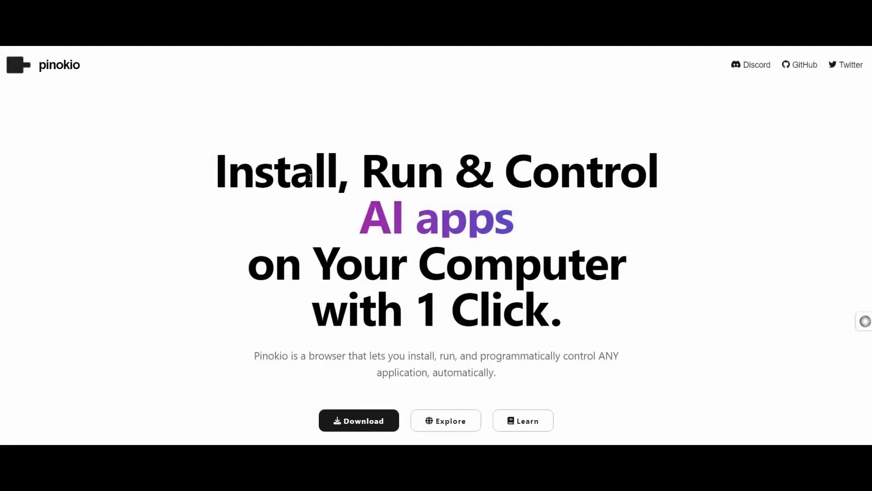
# Step: Highlight the words of the Pinokio headline 'Install Run ... Computer'
pyautogui.doubleClick(272, 170)
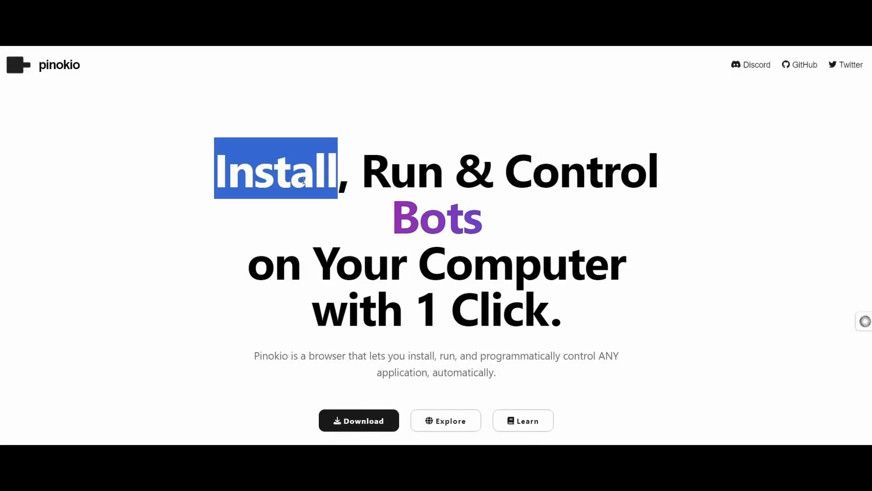
pyautogui.doubleClick(402, 170)
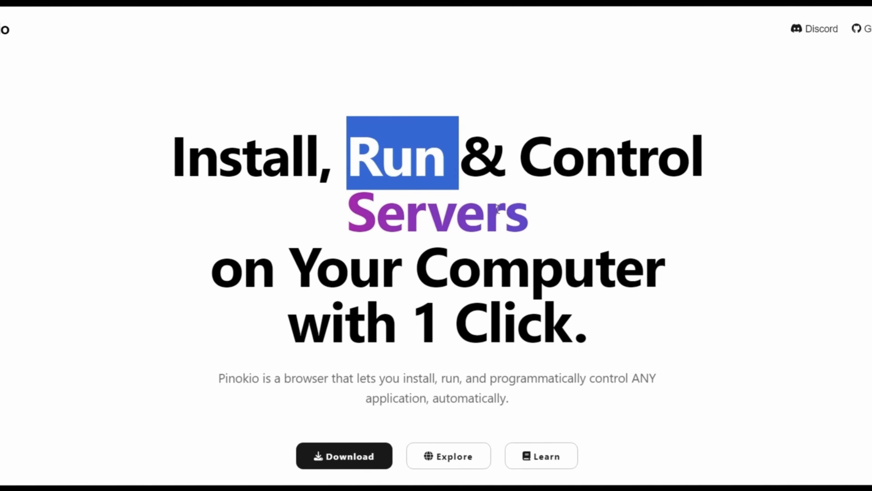
pyautogui.doubleClick(436, 213)
pyautogui.moveTo(443, 269); pyautogui.dragTo(701, 298)
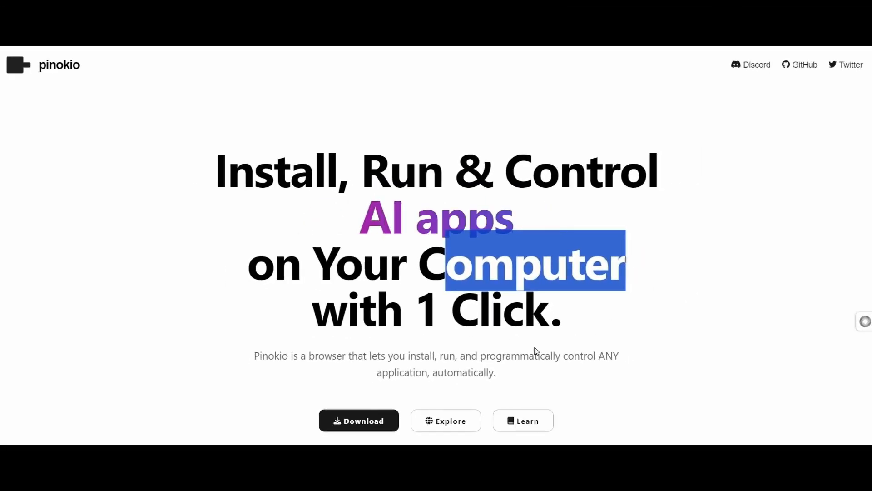
pyautogui.scroll(-10, 535, 347)
pyautogui.scroll(-8, 535, 347)
pyautogui.scroll(-3, 532, 345)
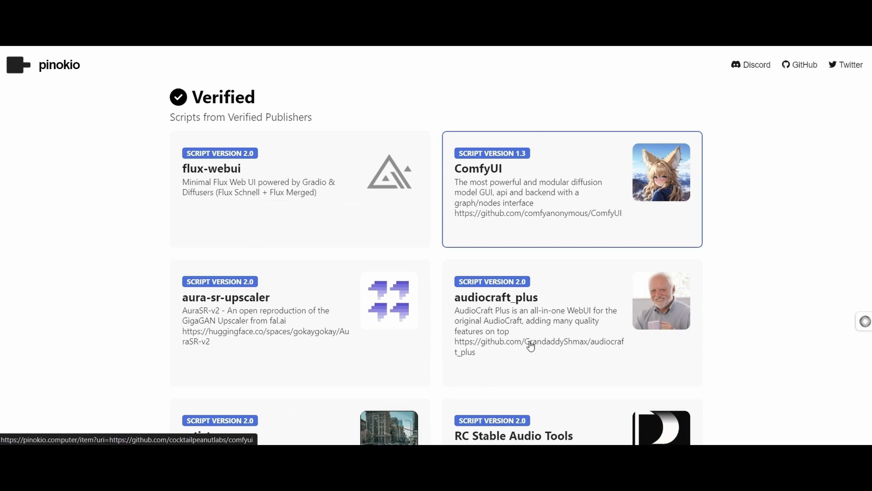
pyautogui.scroll(-3, 532, 345)
pyautogui.scroll(-4, 531, 345)
pyautogui.scroll(-2, 682, 313)
pyautogui.scroll(-3, 815, 318)
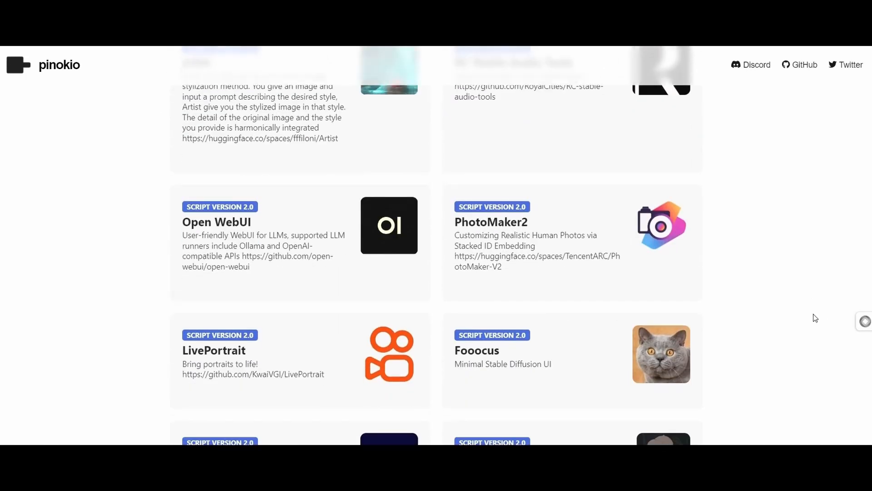
pyautogui.scroll(-2, 815, 317)
pyautogui.scroll(-1, 815, 317)
pyautogui.scroll(-2, 811, 318)
pyautogui.scroll(-1, 810, 320)
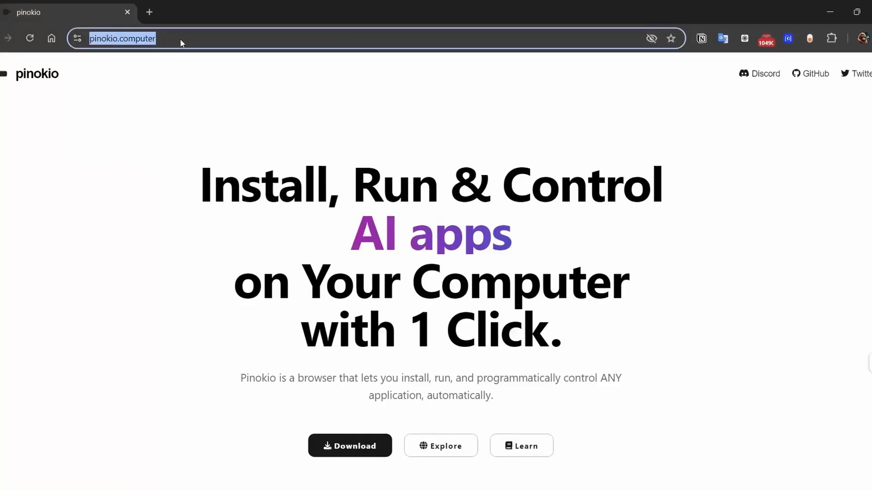
# Step: Go to the Pinokio documentation install page and jump to the Windows instructions
pyautogui.click(229, 91)
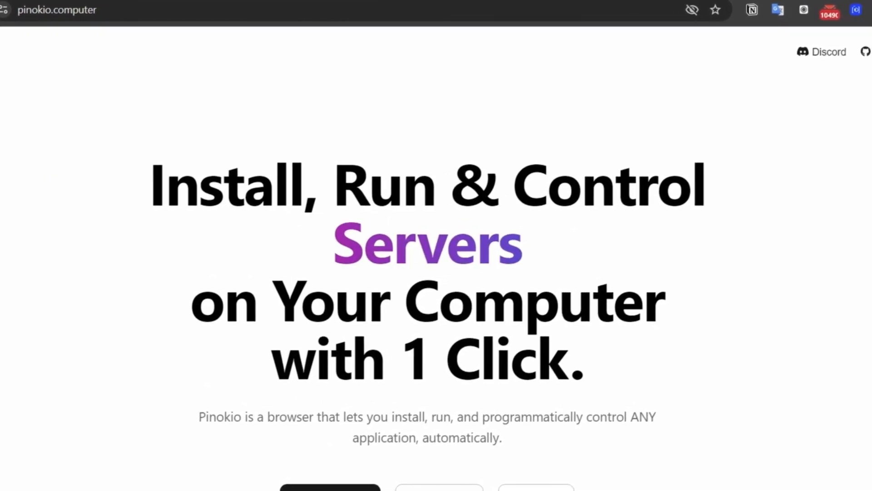
pyautogui.click(331, 486)
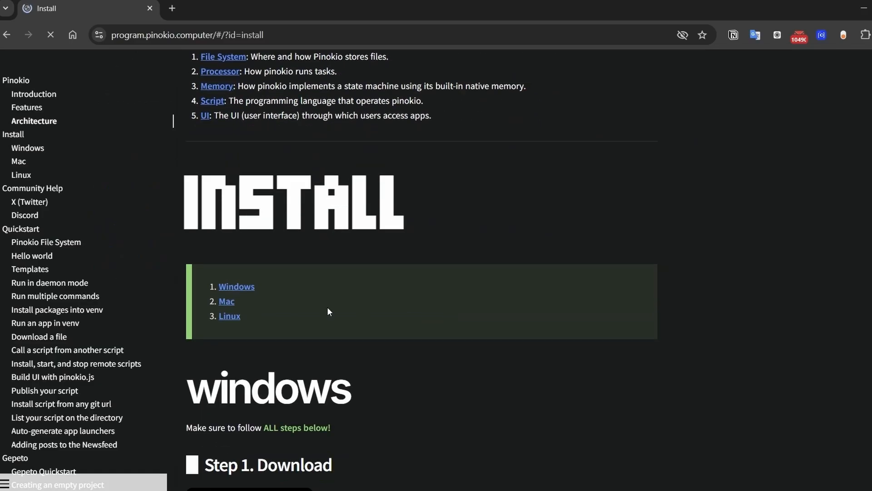
pyautogui.click(225, 287)
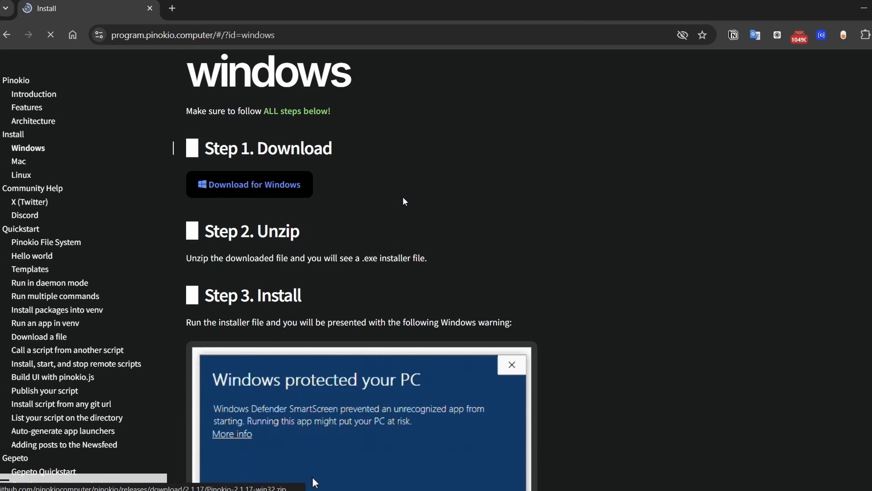
pyautogui.scroll(-1, 432, 273)
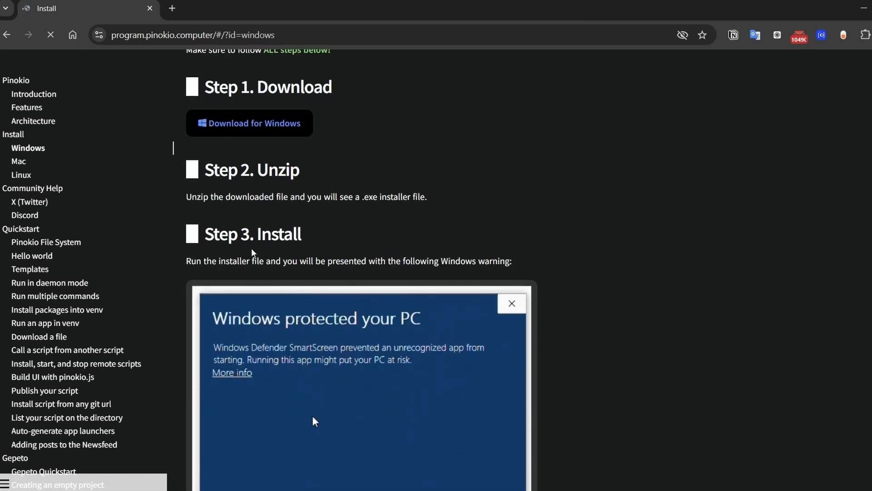
pyautogui.scroll(-2, 596, 254)
pyautogui.scroll(-1, 596, 253)
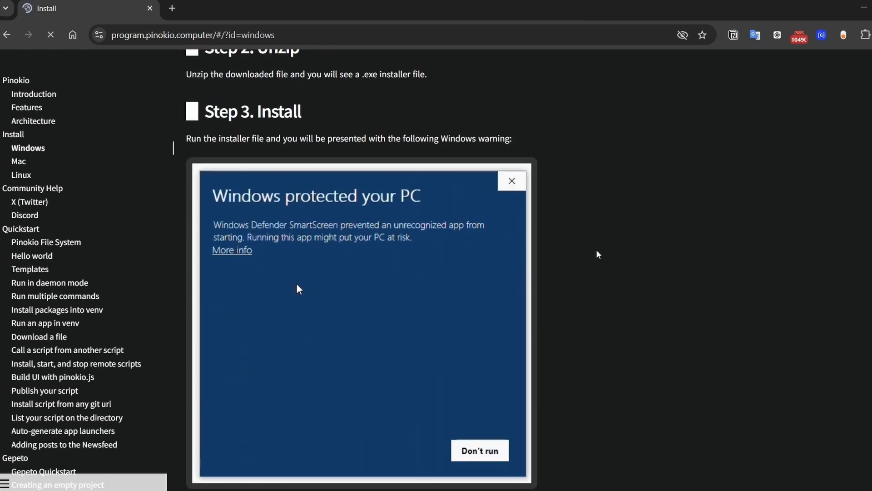
pyautogui.scroll(-5, 597, 254)
pyautogui.scroll(-2, 598, 253)
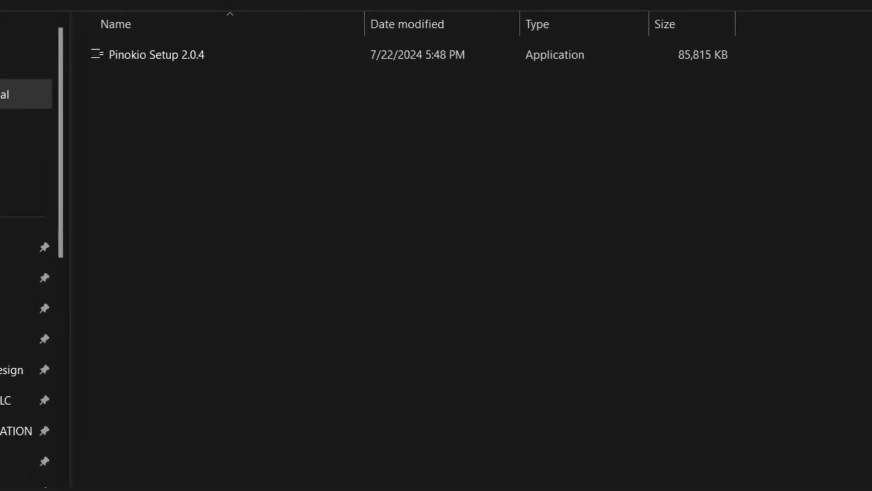
# Step: Run Pinokio Setup 2.0.4 as administrator and allow it past the SmartScreen warning via Run anyway
pyautogui.rightClick(164, 69)
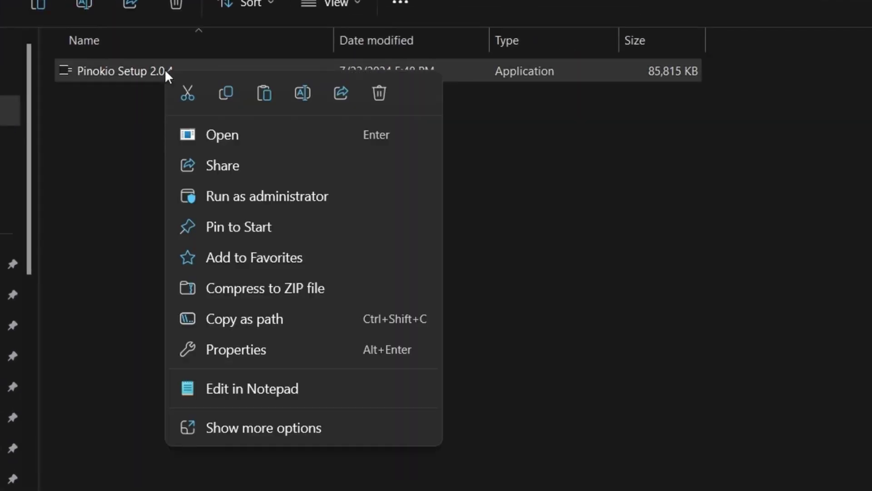
pyautogui.click(313, 198)
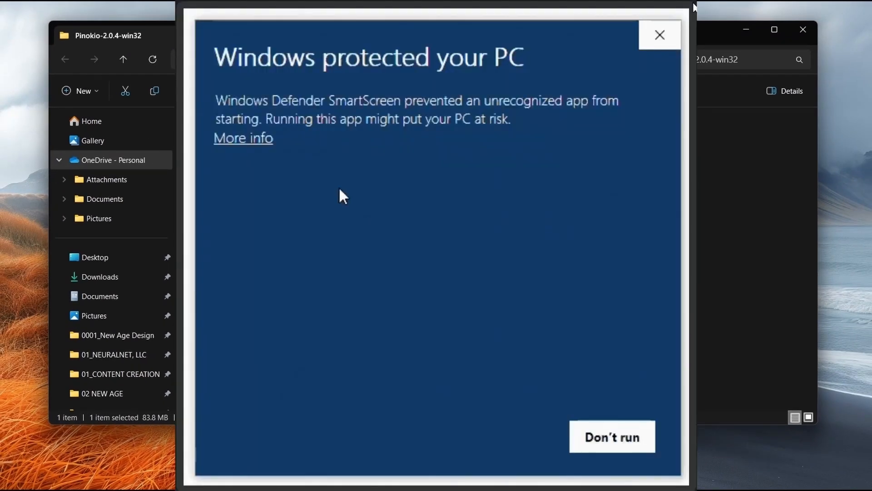
pyautogui.click(255, 138)
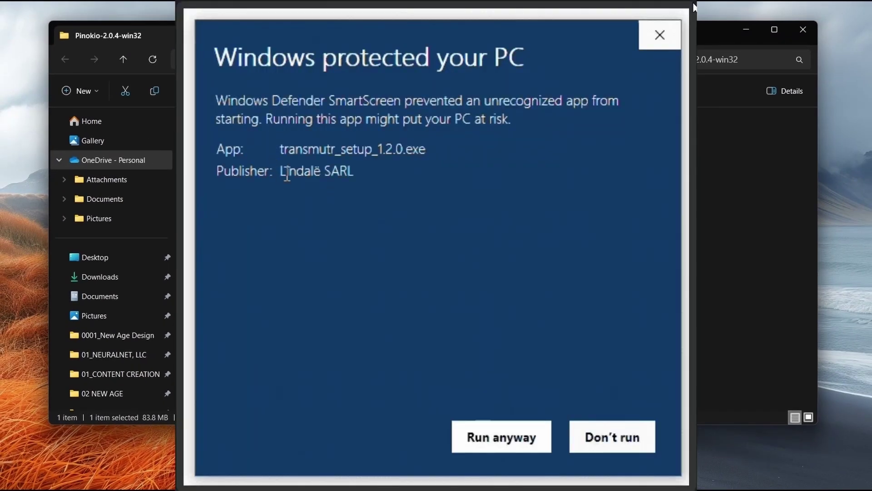
pyautogui.click(502, 437)
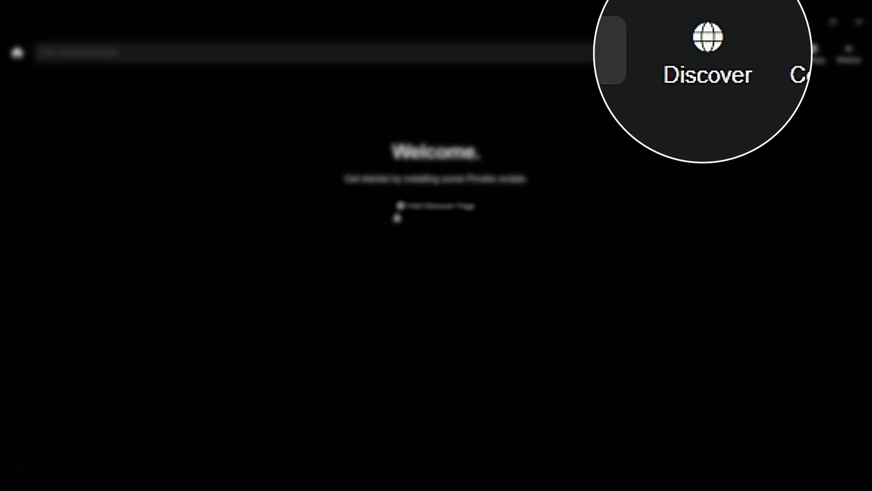
# Step: Browse Discover's Community scripts, then return to the Verified scripts listing
pyautogui.click(814, 58)
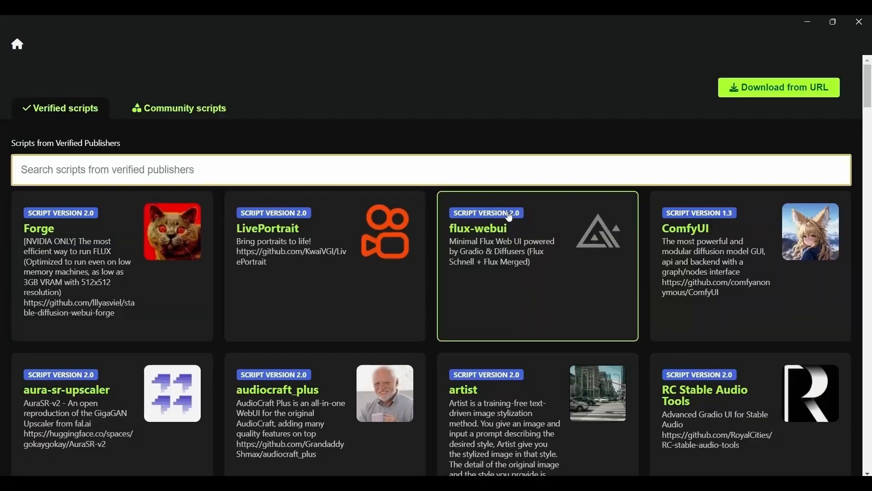
pyautogui.click(175, 111)
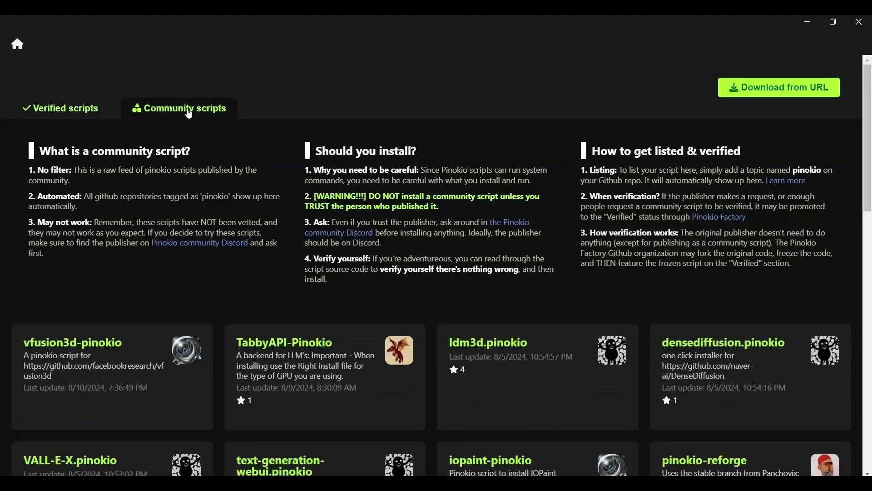
pyautogui.click(82, 113)
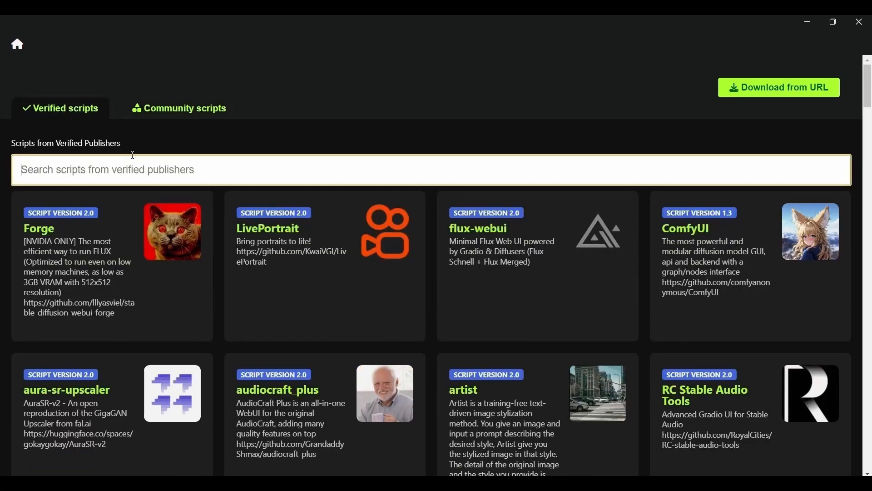
pyautogui.write('face')
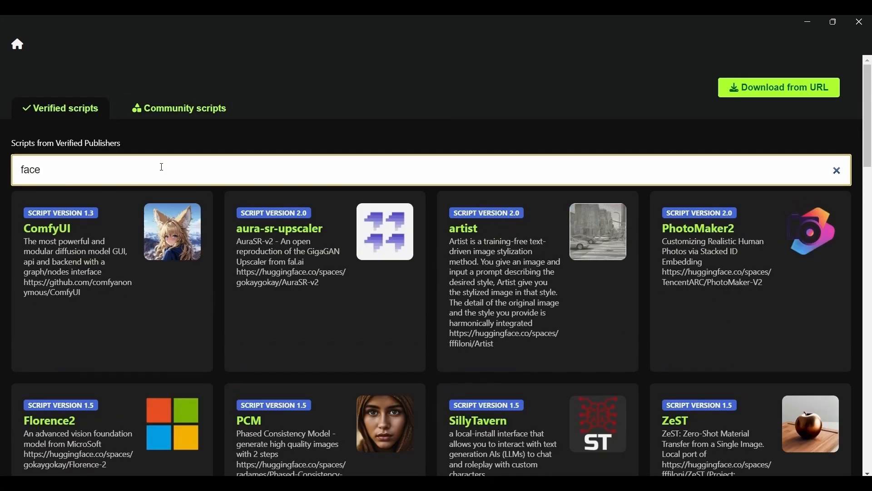
pyautogui.write('fu')
# Step: Download the FaceFusion script, install its missing dependencies and acknowledge completion
pyautogui.click(143, 205)
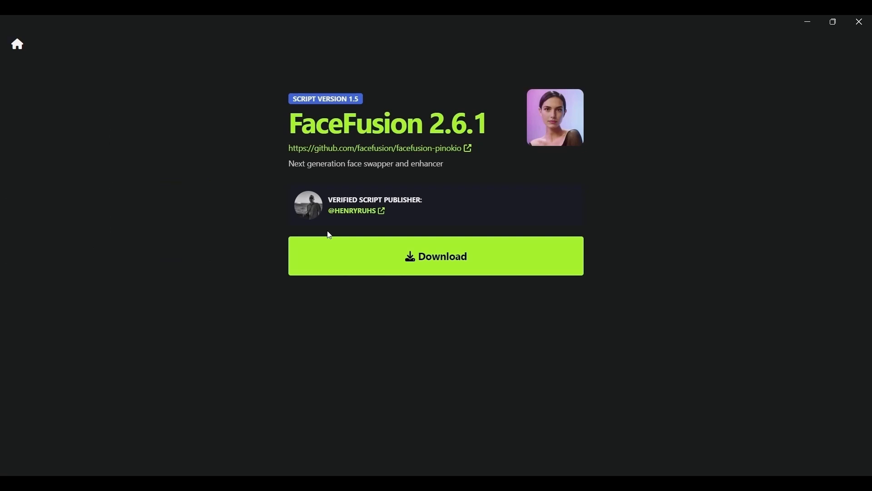
pyautogui.click(442, 269)
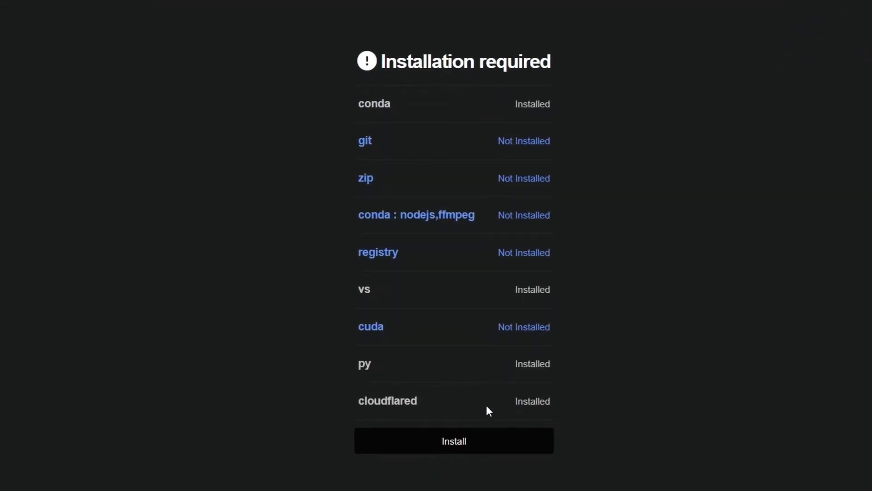
pyautogui.click(497, 451)
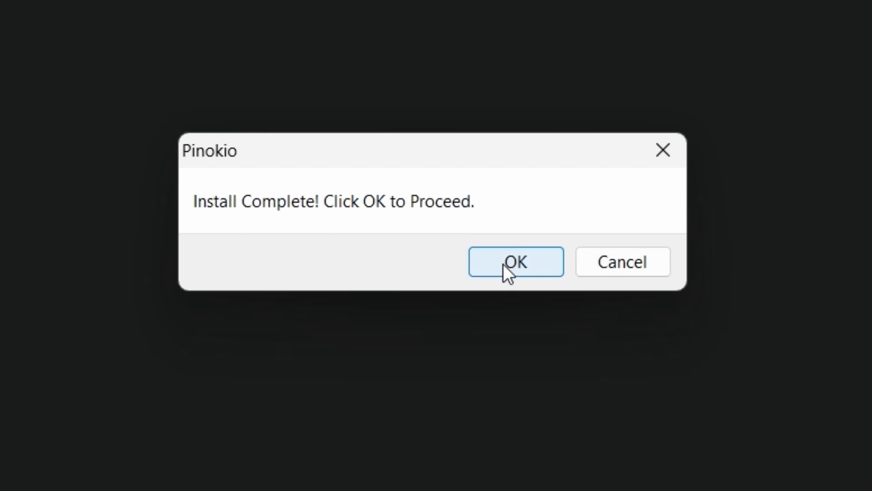
pyautogui.click(509, 262)
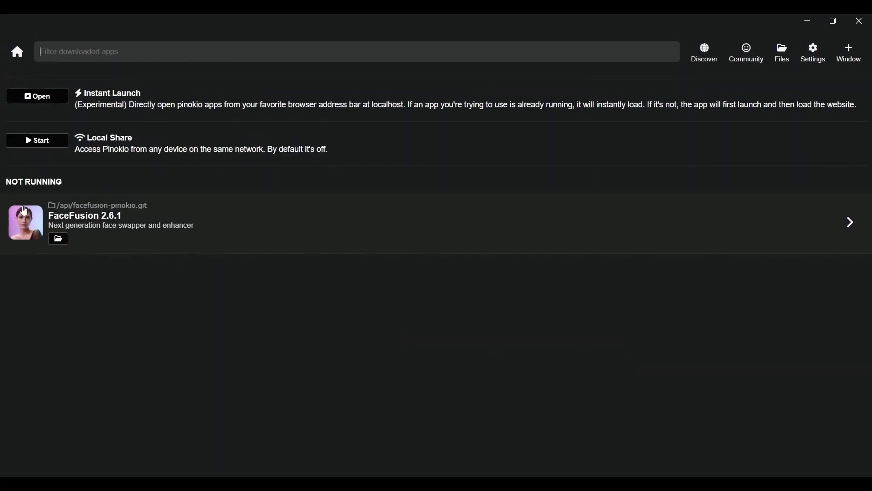
# Step: Start the installed FaceFusion 2.6.1 app so its web UI opens at 127.0.0.1:7860
pyautogui.click(227, 217)
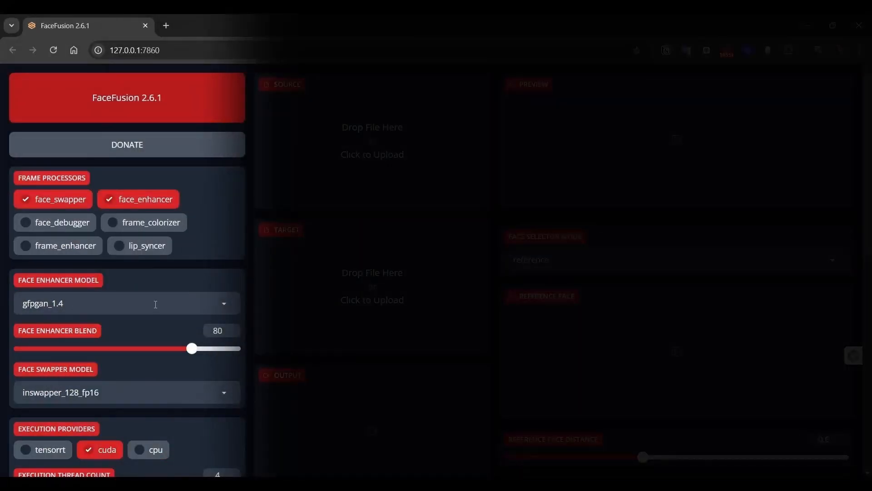
pyautogui.click(156, 304)
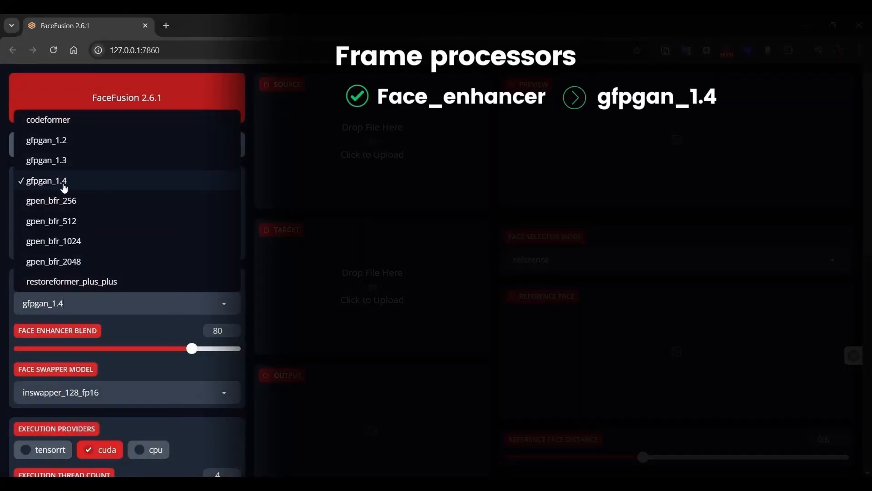
pyautogui.click(101, 328)
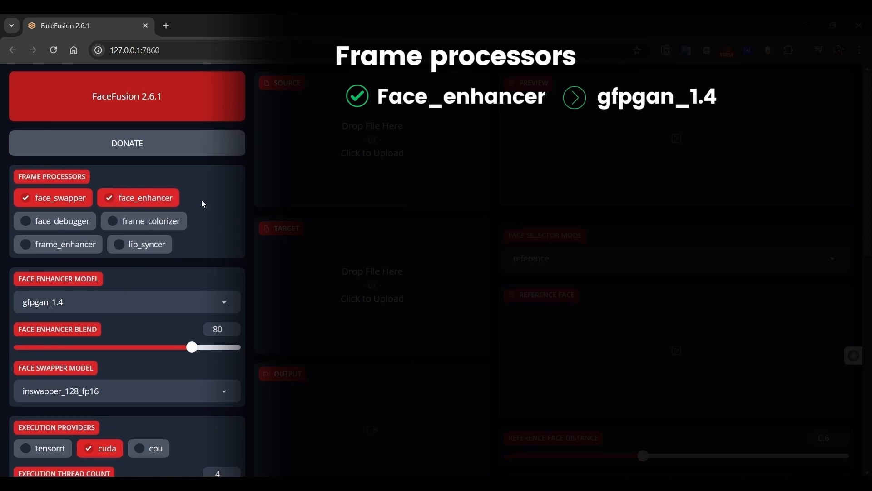
pyautogui.scroll(-2, 201, 200)
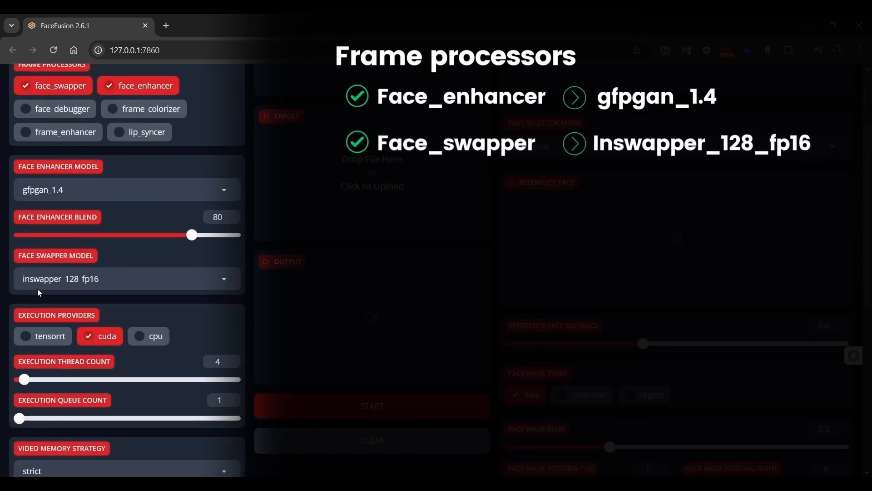
pyautogui.click(103, 280)
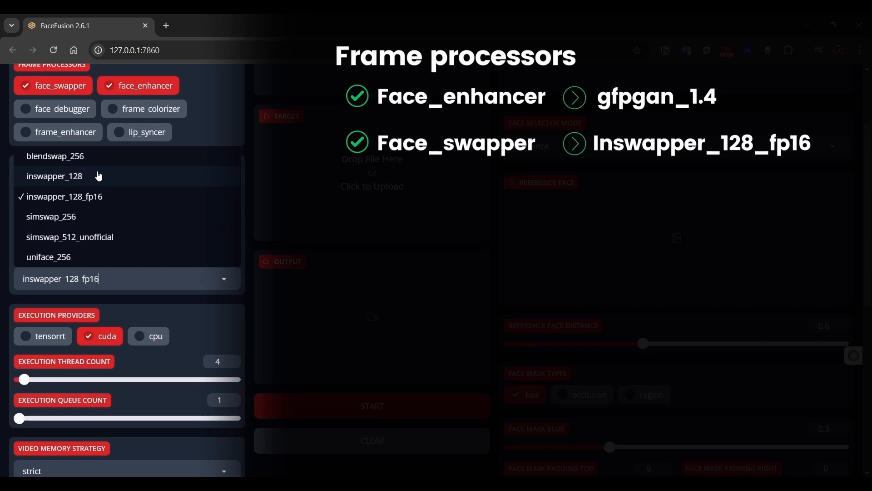
pyautogui.click(154, 311)
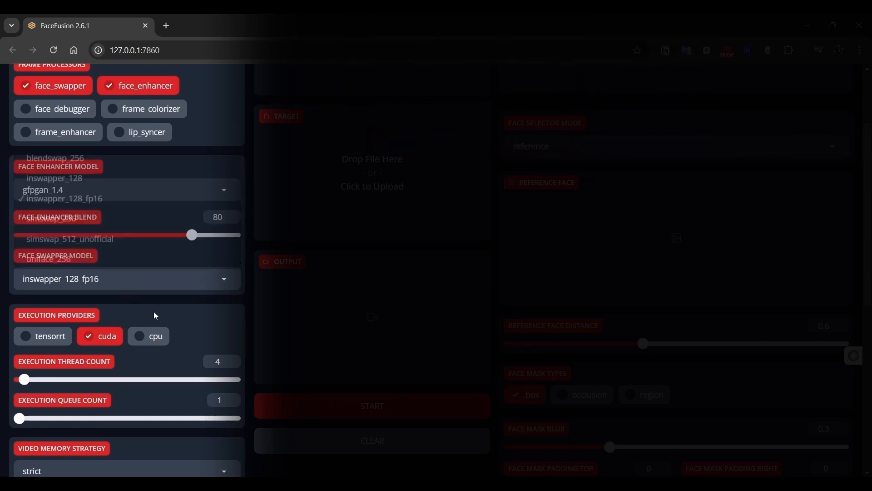
pyautogui.scroll(-1, 153, 311)
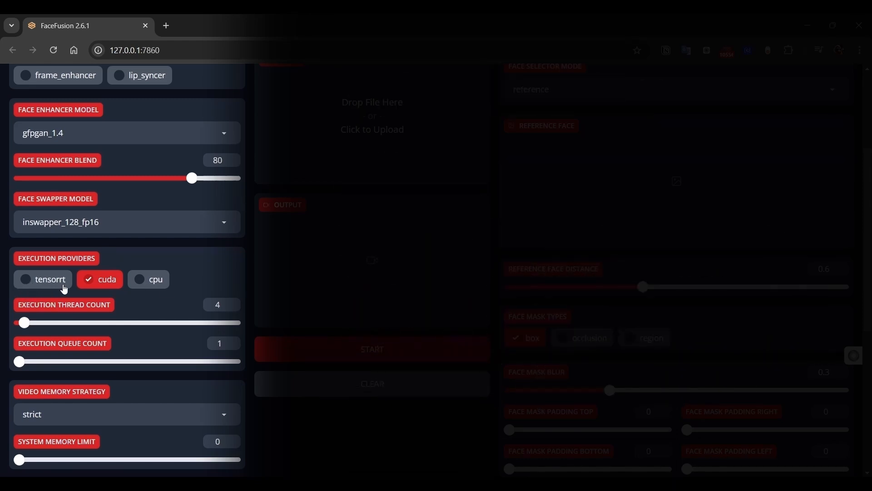
pyautogui.scroll(-1, 58, 289)
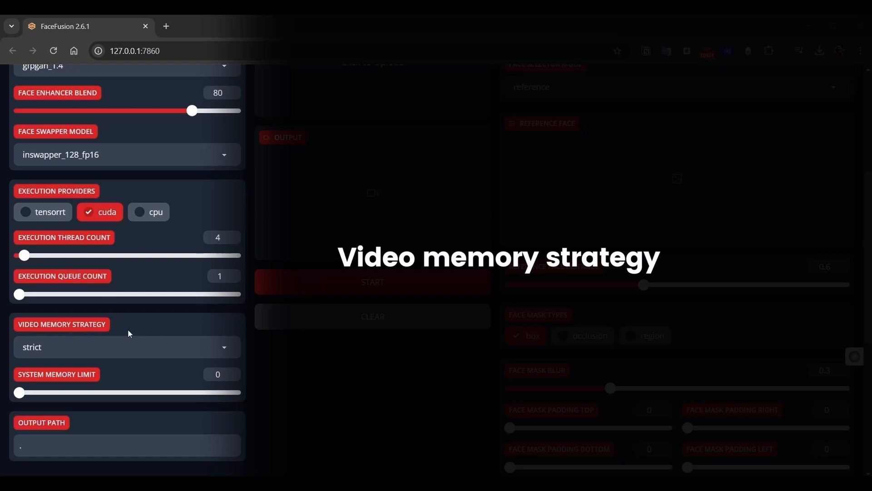
# Step: Check Video Memory Strategy choices, then load a face photo as source and 2cond SCENE.mp4 as target
pyautogui.click(128, 347)
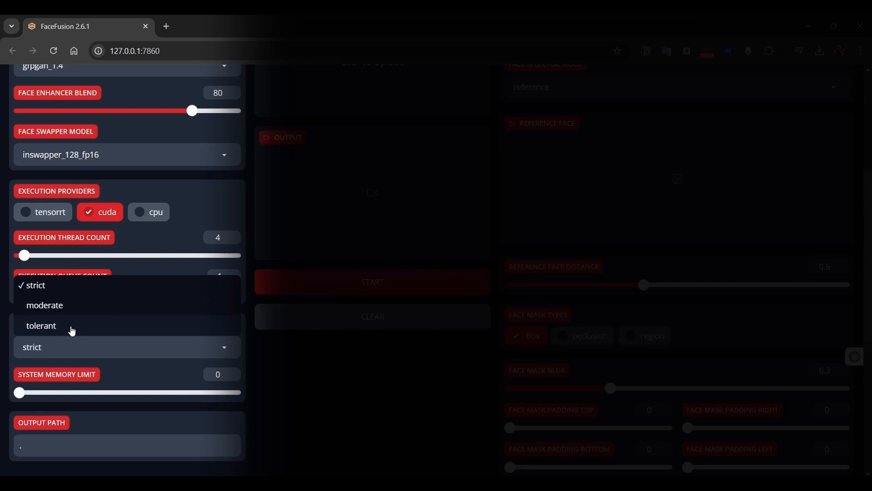
pyautogui.scroll(3, 71, 331)
pyautogui.scroll(5, 410, 280)
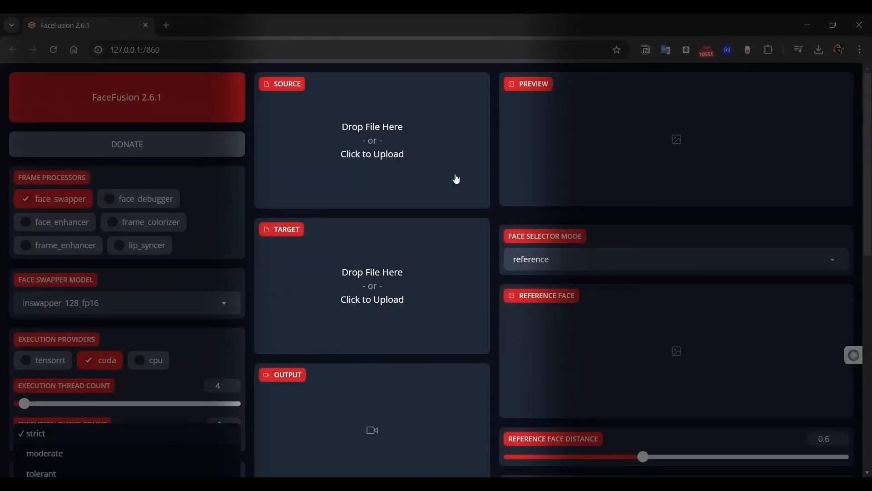
pyautogui.click(436, 152)
pyautogui.scroll(-5, 418, 314)
pyautogui.click(373, 227)
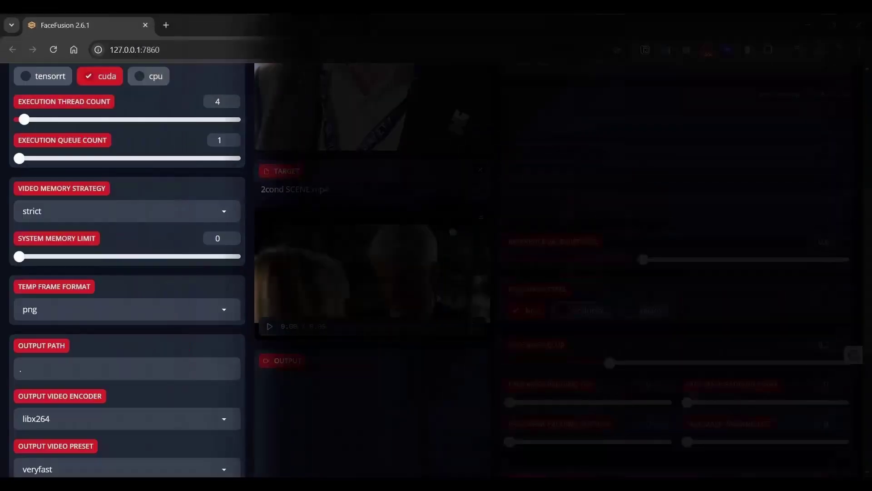
pyautogui.scroll(-2, 316, 267)
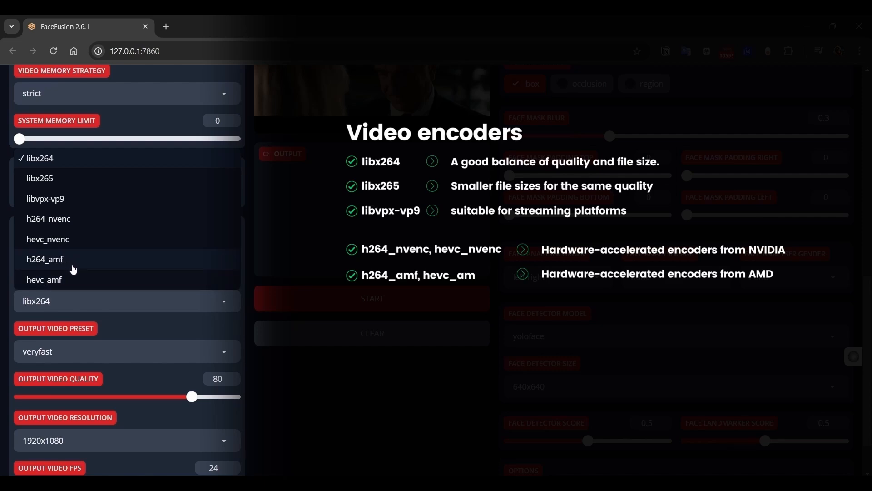
pyautogui.press('Escape')
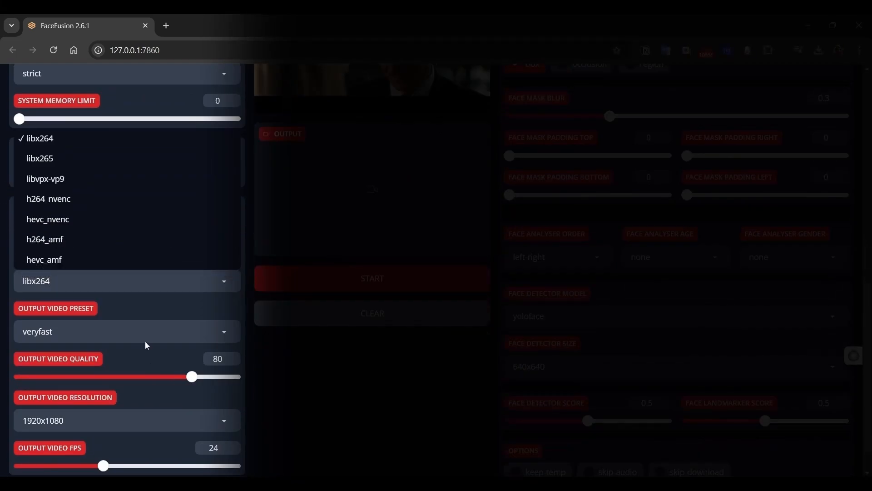
pyautogui.scroll(-1, 186, 355)
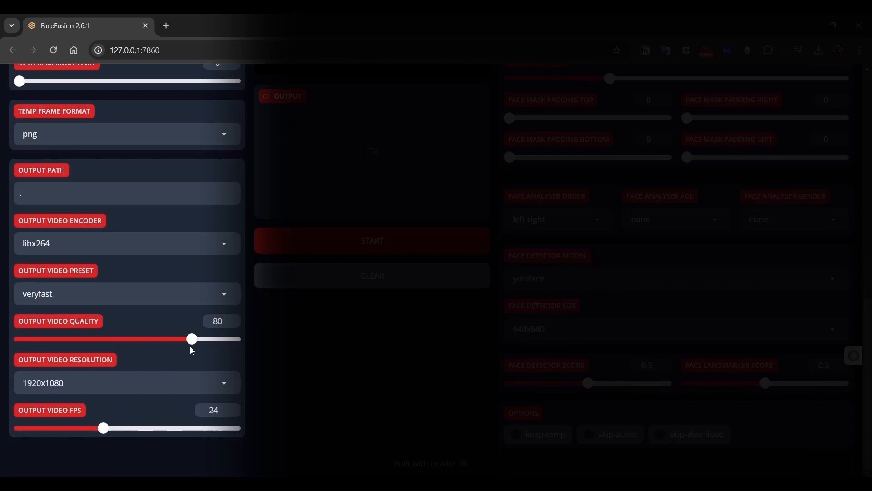
pyautogui.moveTo(192, 338); pyautogui.dragTo(247, 345)
# Step: Review the output resolution choices and keep 1920x1080
pyautogui.click(140, 374)
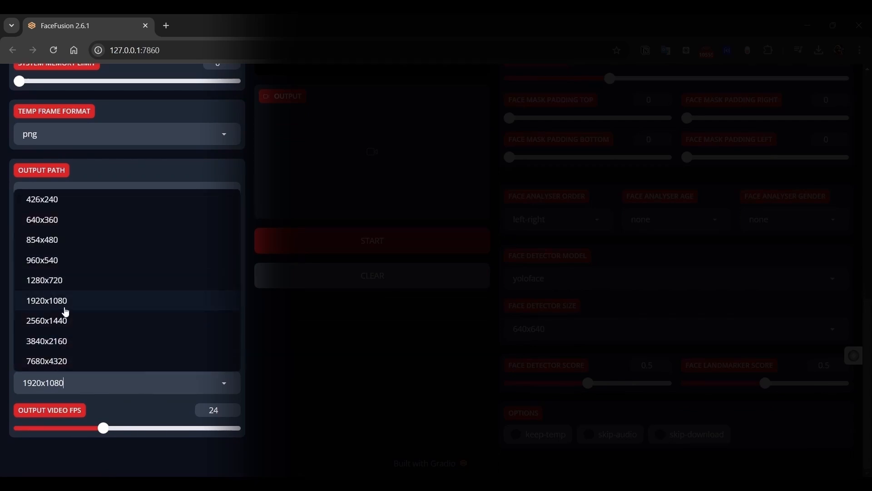
pyautogui.click(137, 412)
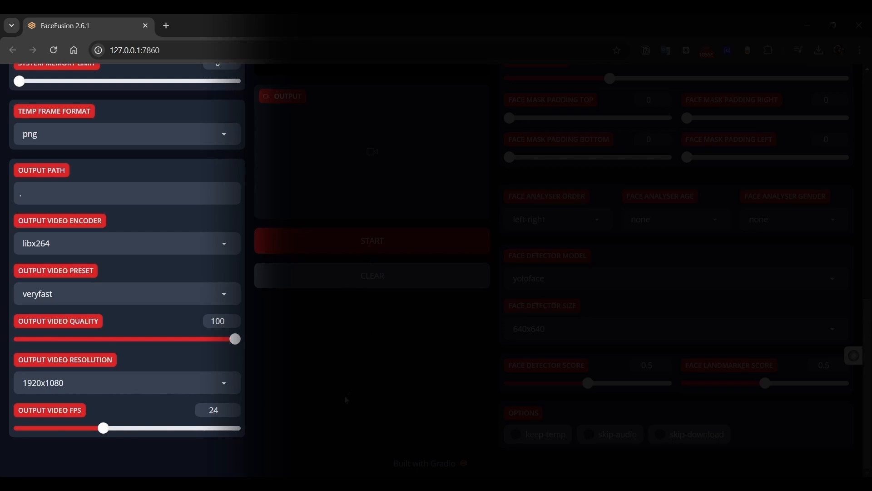
pyautogui.scroll(1, 78, 229)
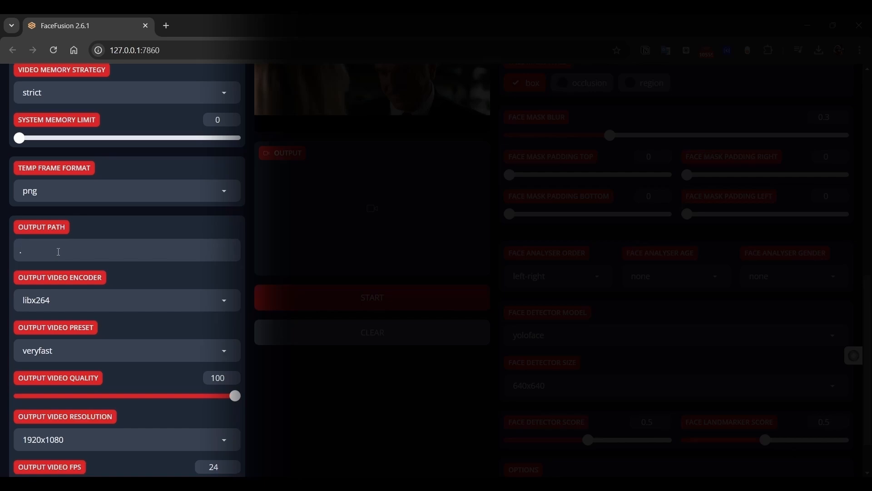
# Step: Check the current folder path in File Explorer, then return to FaceFusion
pyautogui.hotkey('alt', 'Tab')
pyautogui.click(452, 89)
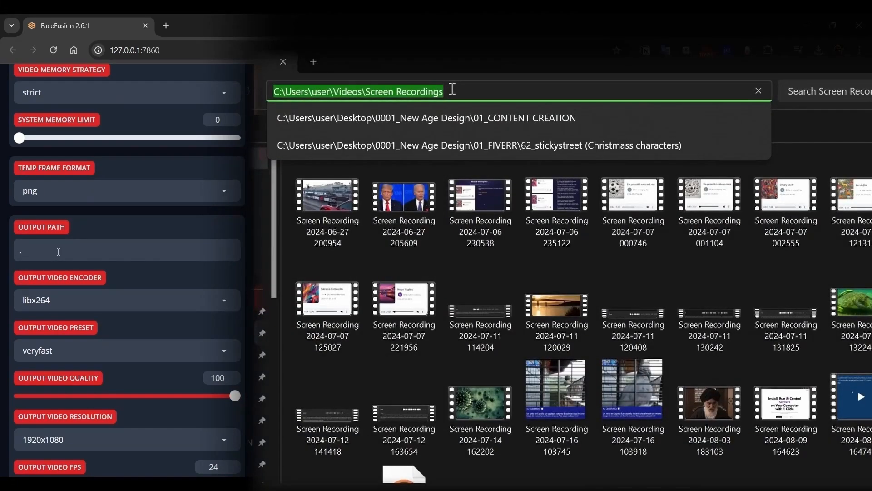
pyautogui.rightClick(452, 90)
pyautogui.click(491, 127)
pyautogui.hotkey('alt', 'Tab')
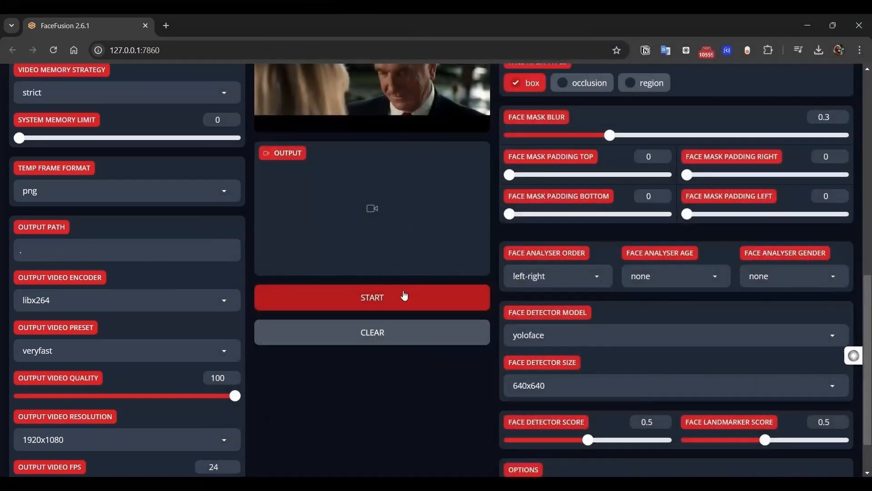
# Step: Start processing the face swap onto 2cond SCENE.mp4
pyautogui.click(404, 295)
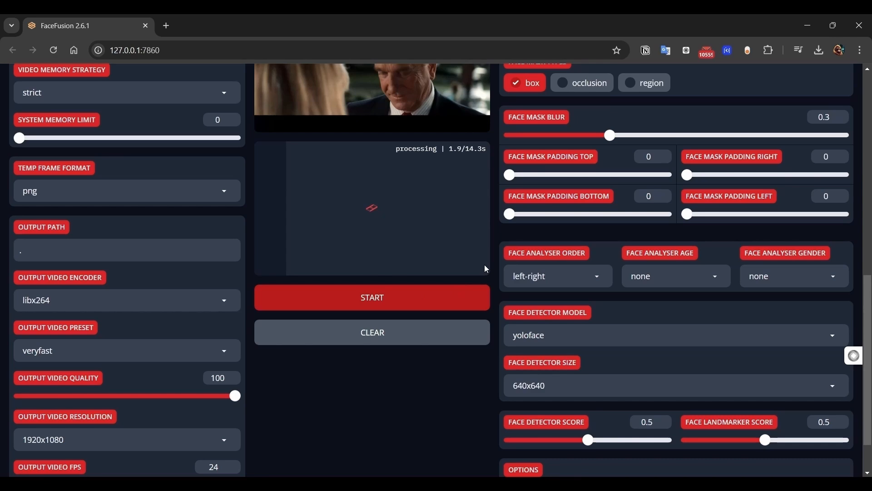
pyautogui.scroll(5, 484, 265)
pyautogui.scroll(5, 484, 264)
pyautogui.scroll(3, 484, 264)
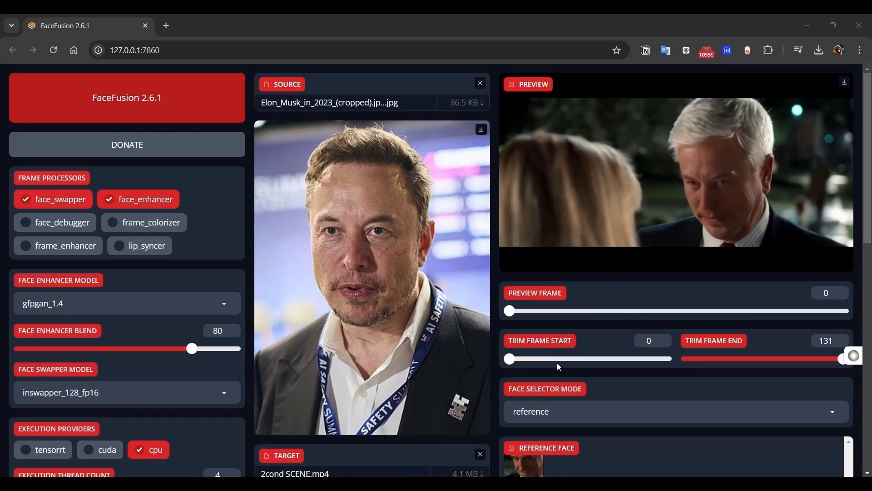
pyautogui.scroll(-3, 629, 359)
pyautogui.scroll(-2, 658, 376)
pyautogui.scroll(-2, 658, 377)
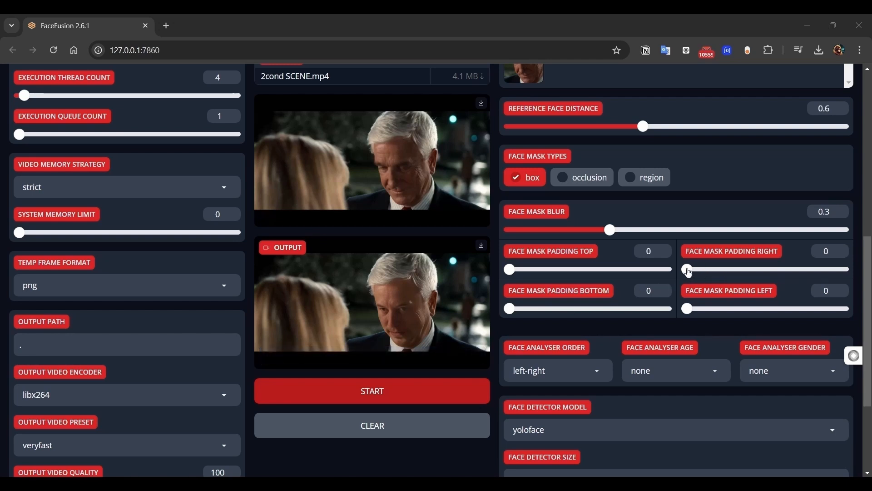
# Step: Widen Face Mask Padding Right to 40, then go to Pinokio's Settings page
pyautogui.moveTo(686, 269)
pyautogui.mouseDown()
pyautogui.moveTo(751, 271)
pyautogui.moveTo(708, 271)
pyautogui.mouseUp()
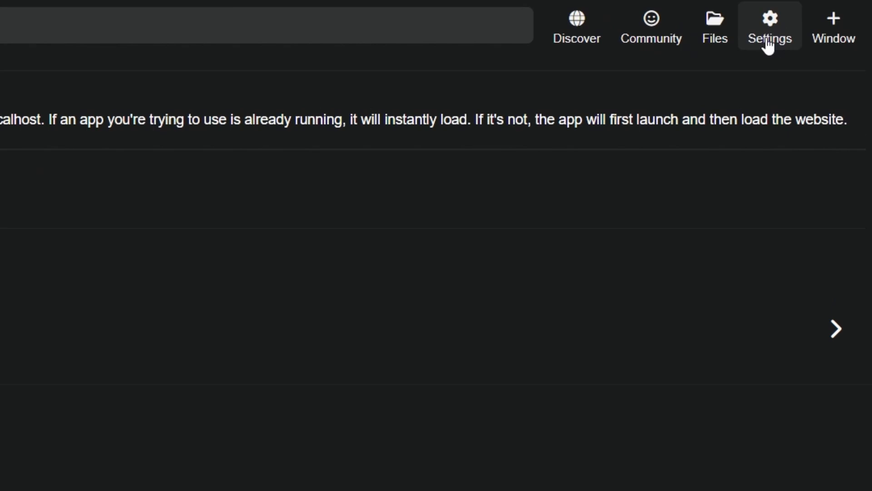
pyautogui.click(813, 51)
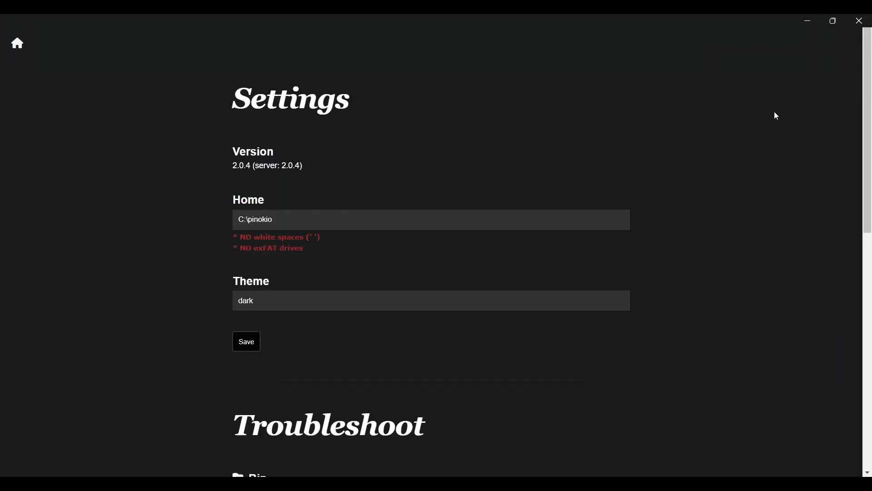
pyautogui.scroll(-3, 682, 294)
pyautogui.scroll(-3, 682, 295)
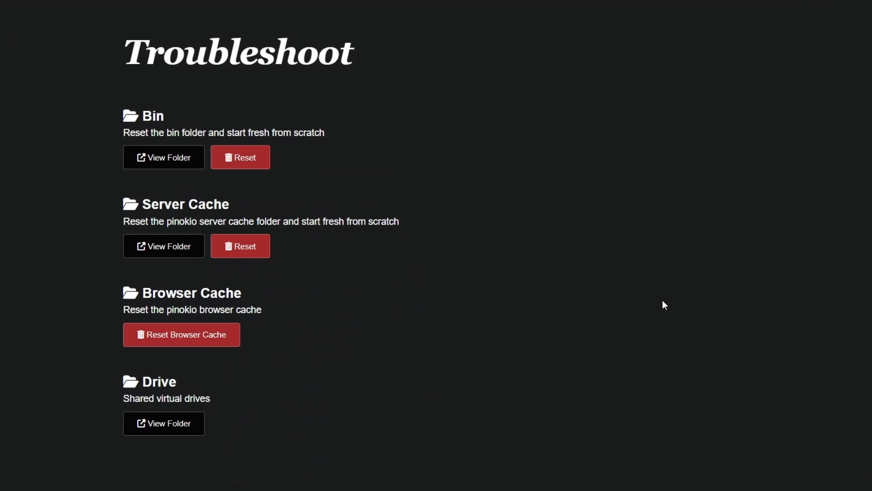